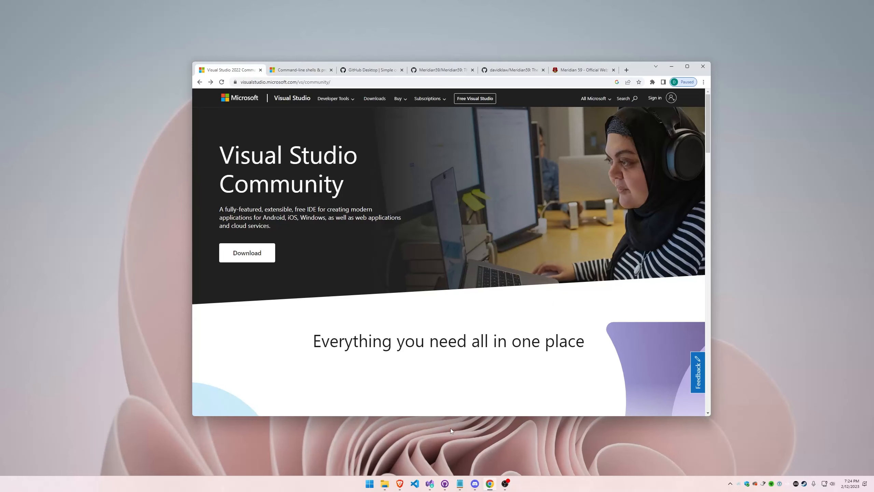
Review the Desktop development with C++ workload in the Visual Studio Installer and close the modification dialog
click(493, 485)
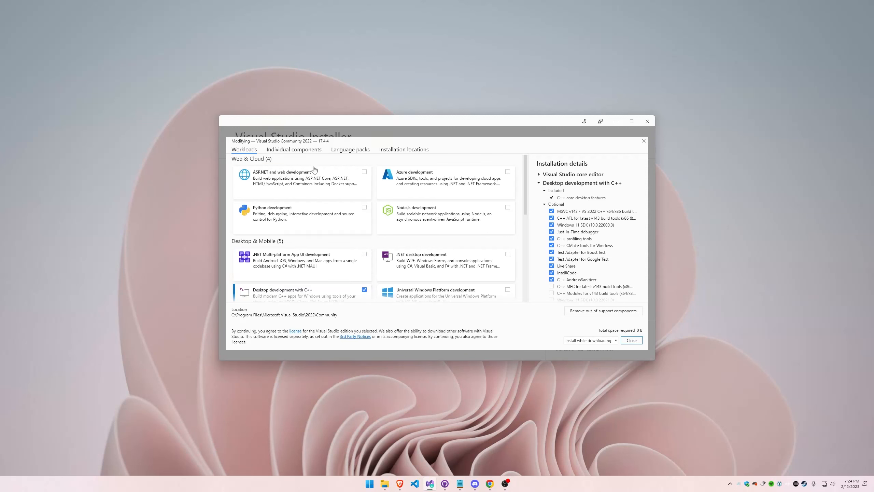
scroll(375, 263, down, 3)
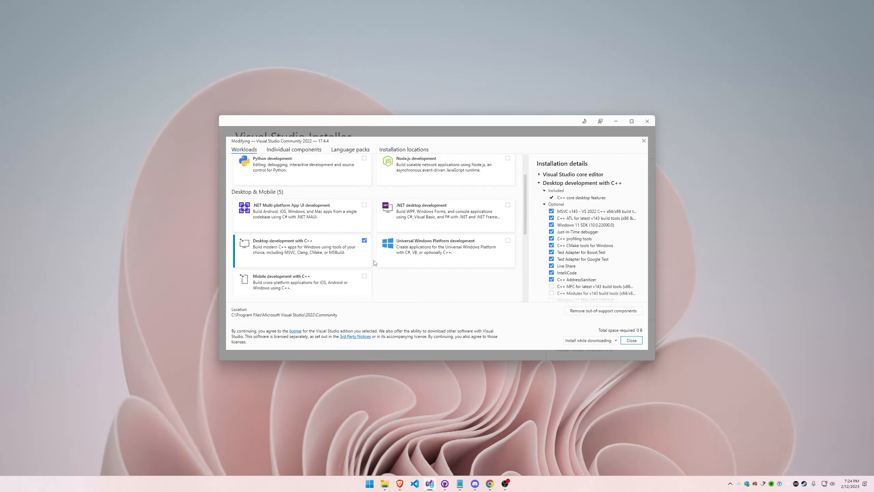
scroll(375, 263, down, 2)
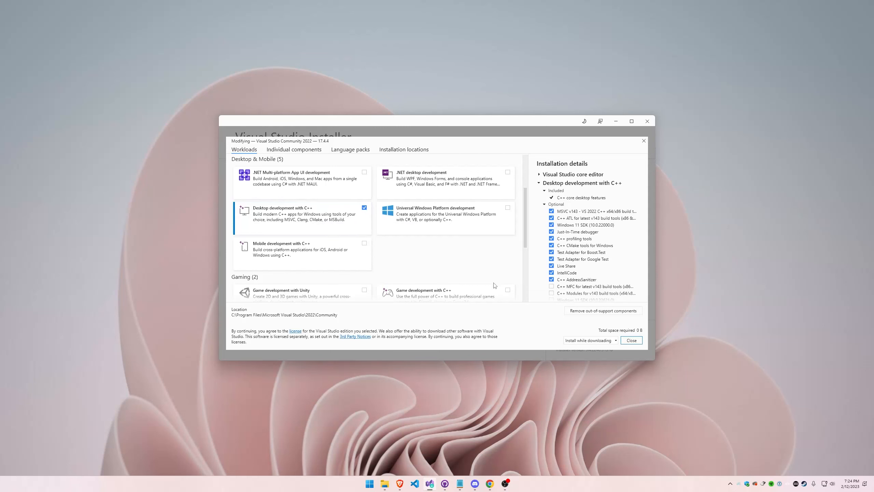
click(634, 340)
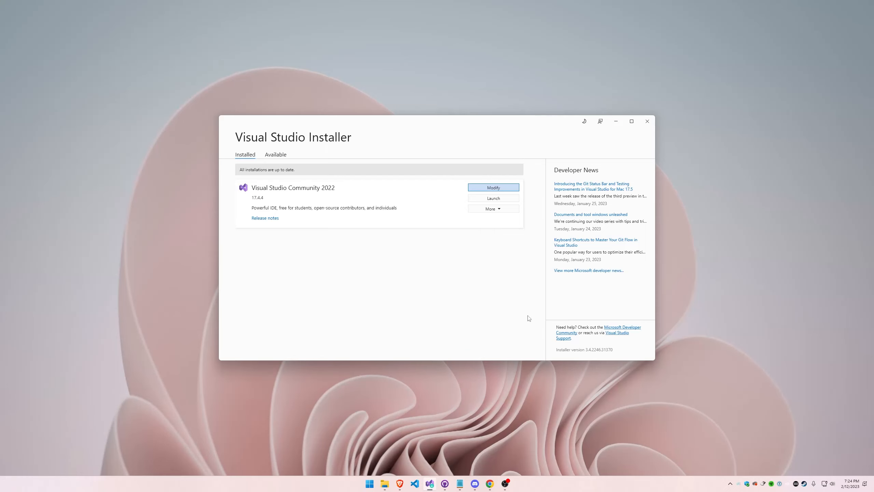
Open the user Path variable from the Windows system environment variables
key(super)
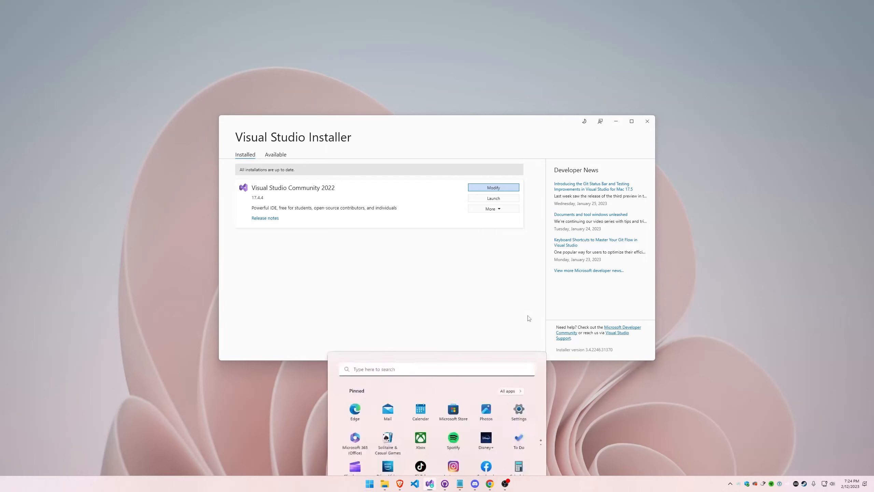
text(path)
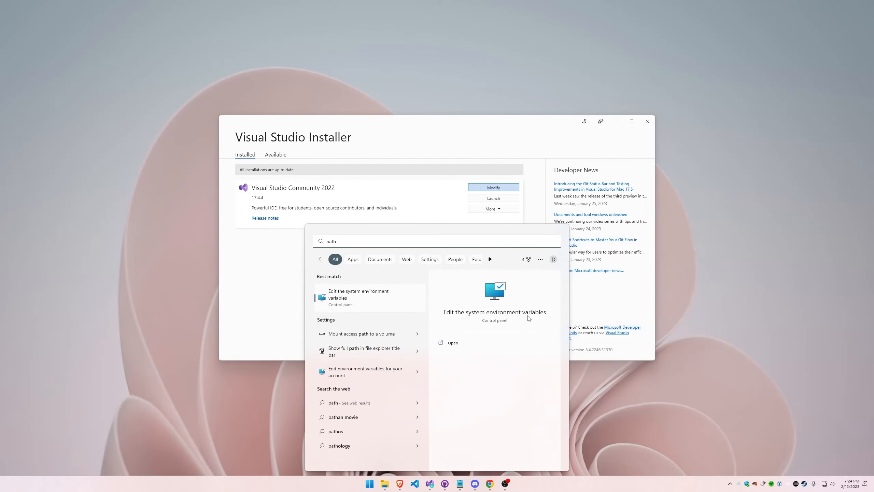
key(Return)
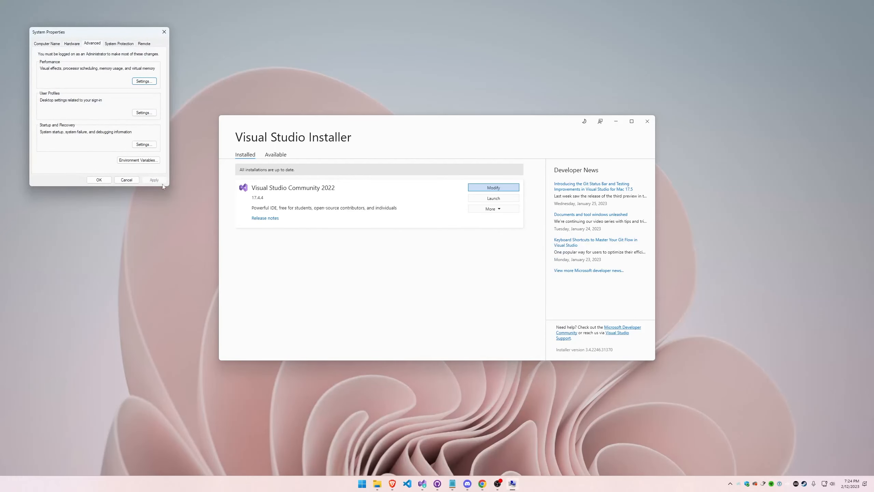
click(138, 160)
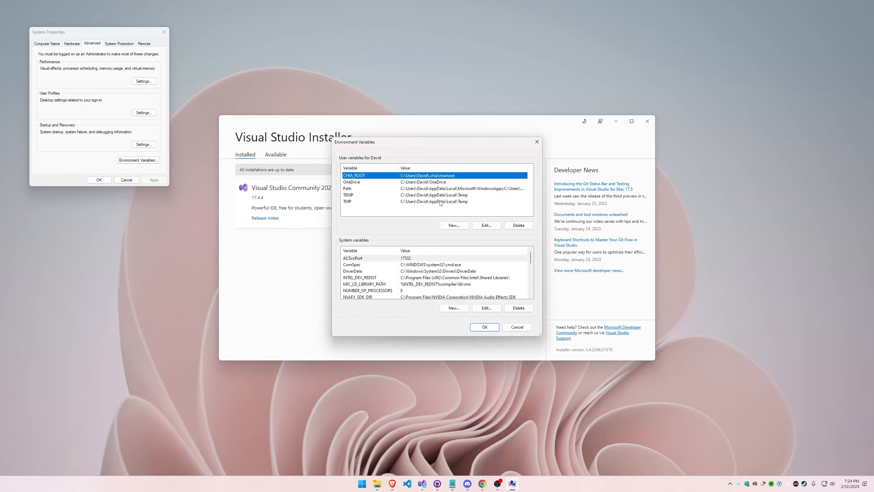
double_click(462, 189)
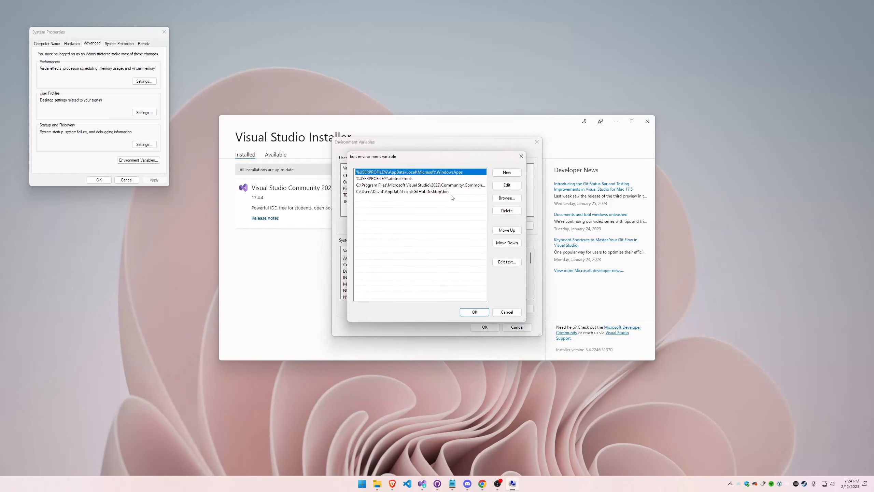
Examine the full Visual Studio Common7\Tools entry in the user Path, and leave the environment variable and system dialogs without saving
click(458, 186)
drag(526, 240, 638, 240)
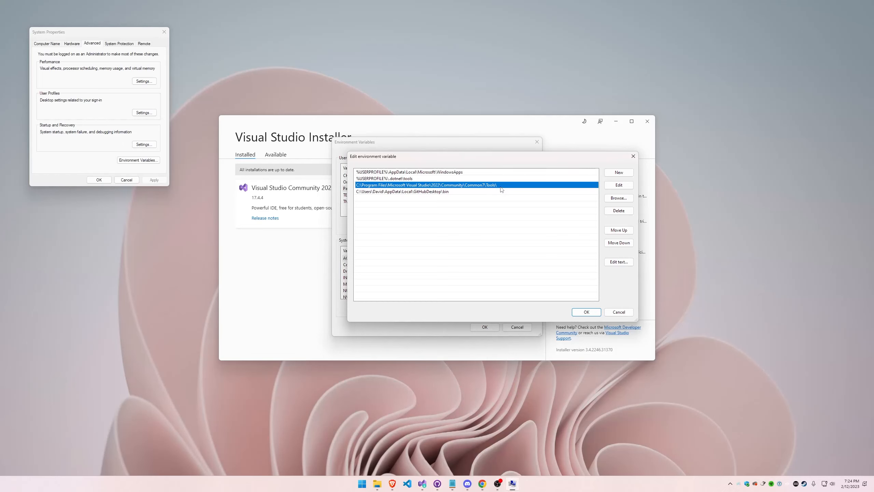
click(614, 313)
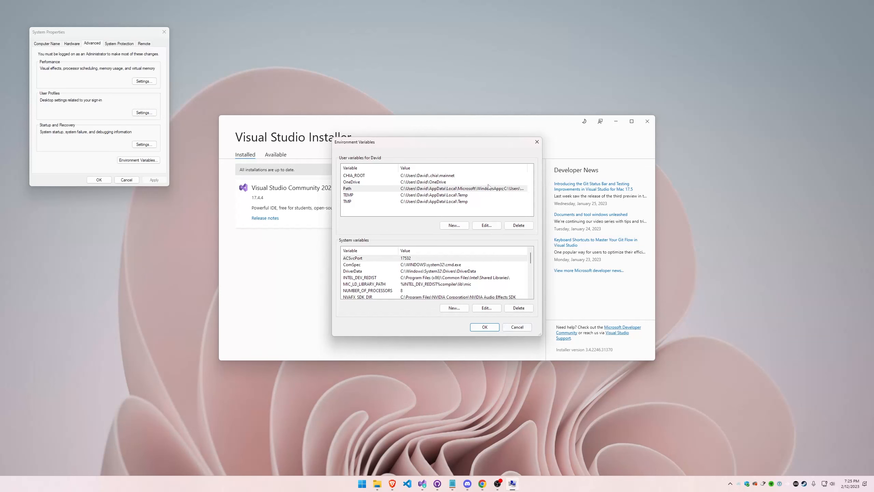
click(489, 188)
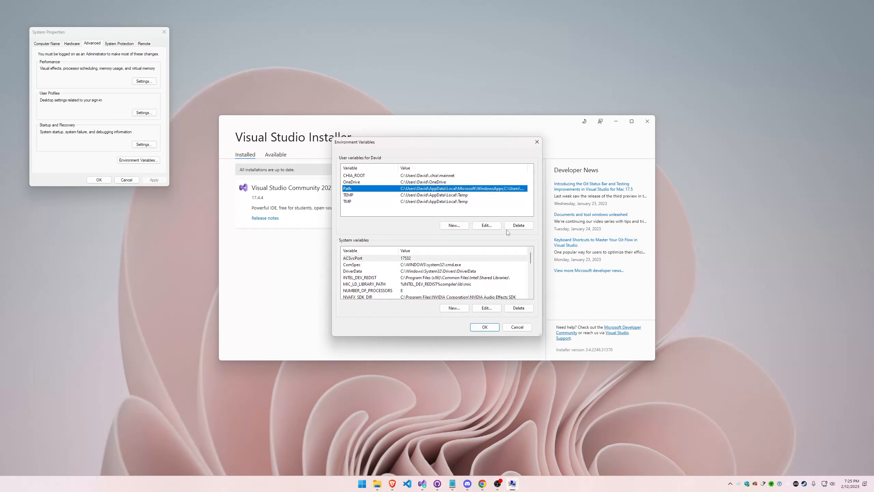
click(517, 327)
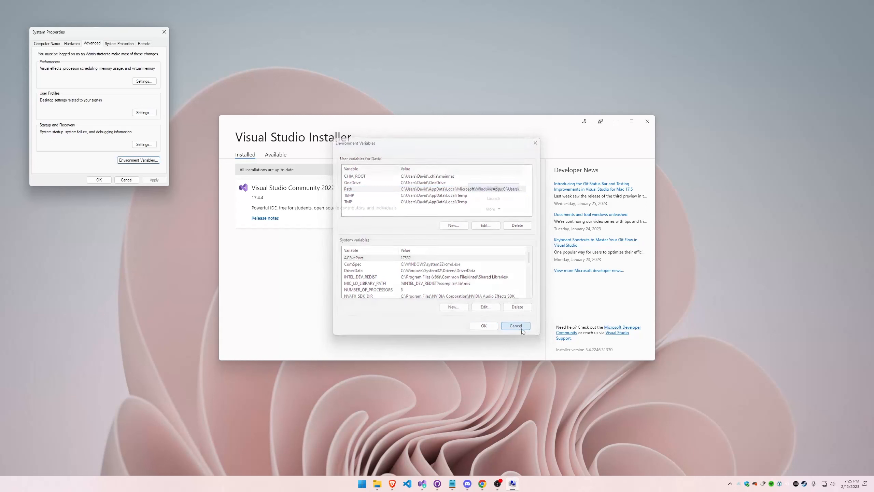
click(127, 180)
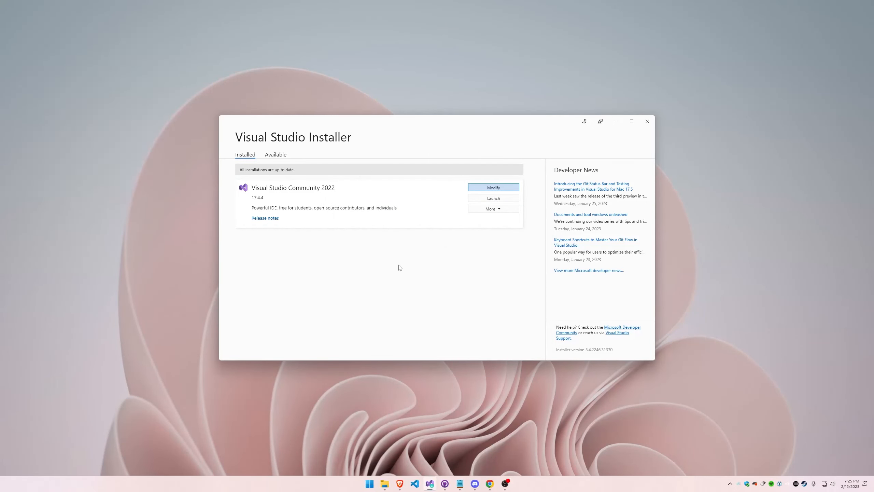
Open a Windows Terminal PowerShell window and move it to the middle of the desktop
key(super)
text(terminal)
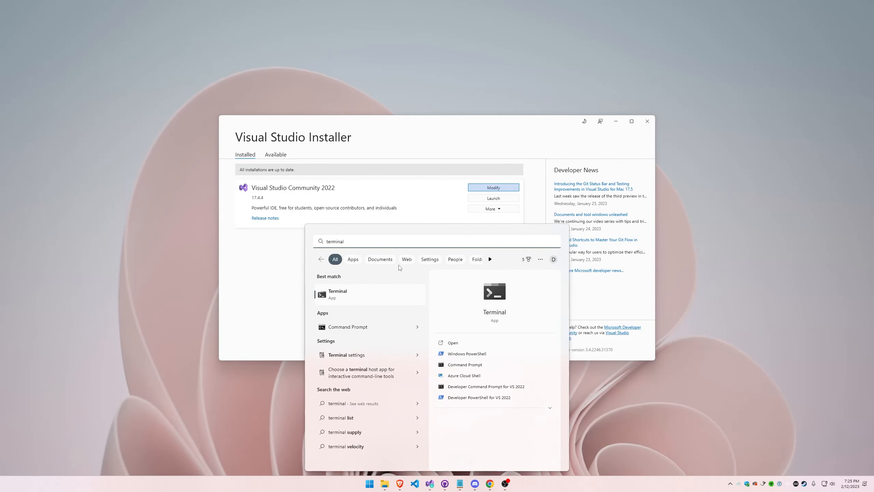
key(Return)
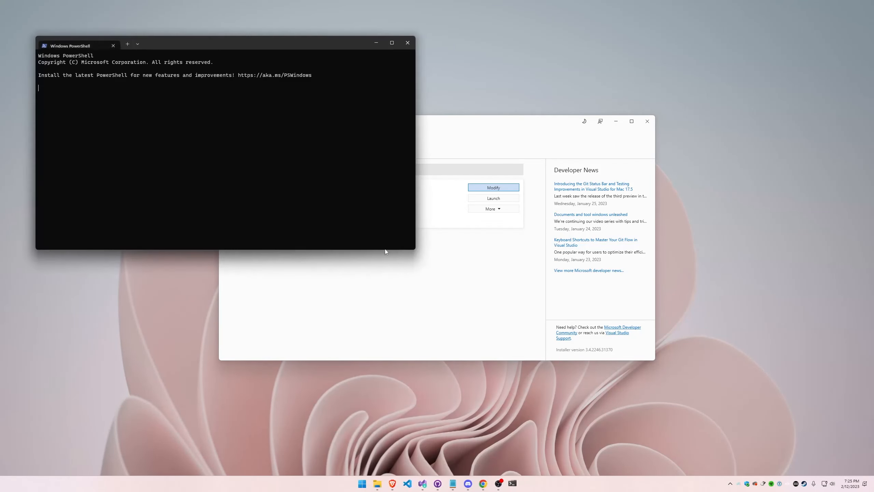
drag(336, 48, 545, 138)
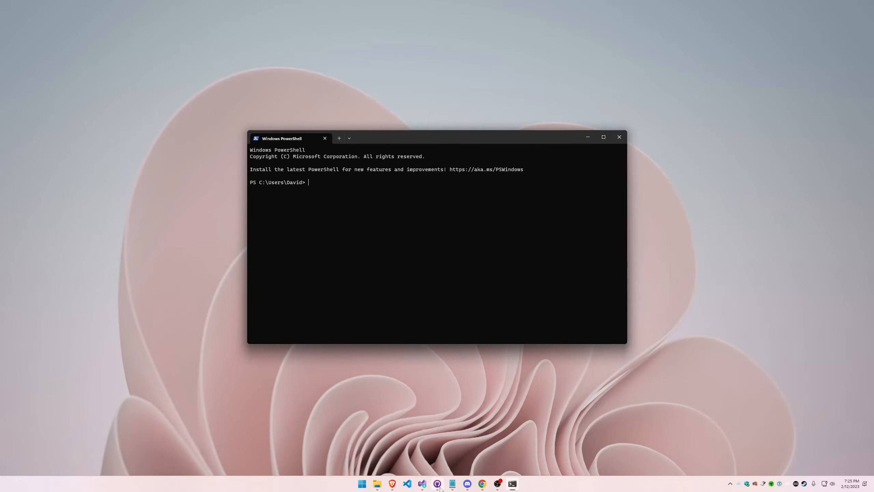
Switch to Chrome and view the Meridian59/Meridian59 repository and its personal fork, checking GitHub Desktop briefly
click(483, 485)
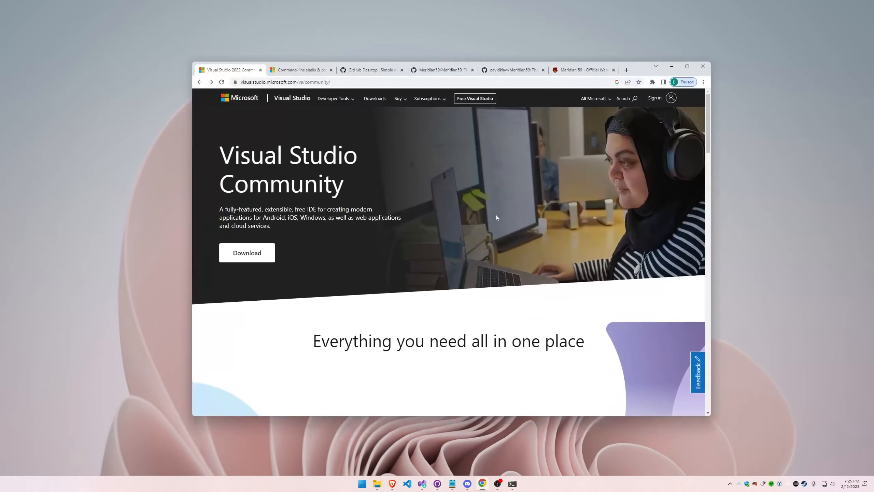
click(448, 70)
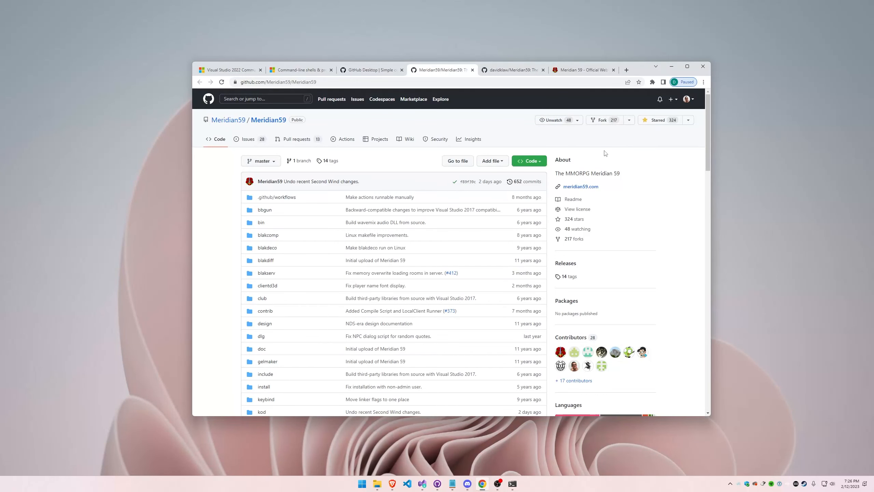
click(512, 71)
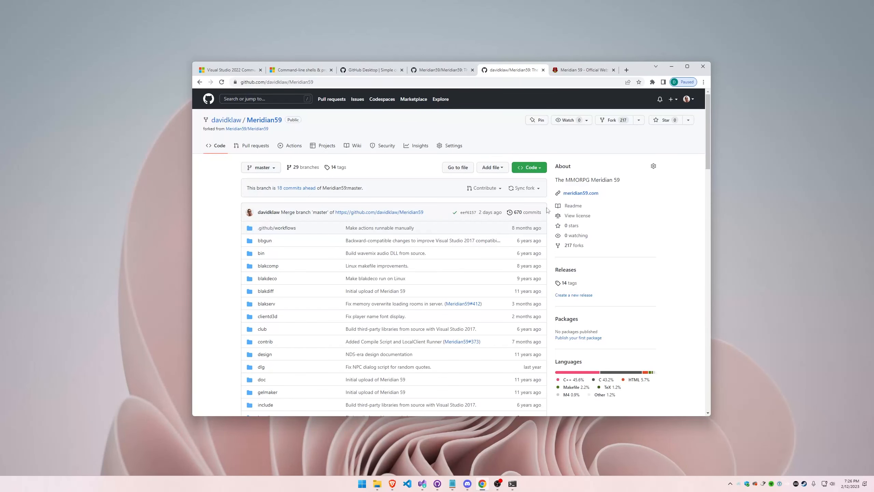
click(437, 483)
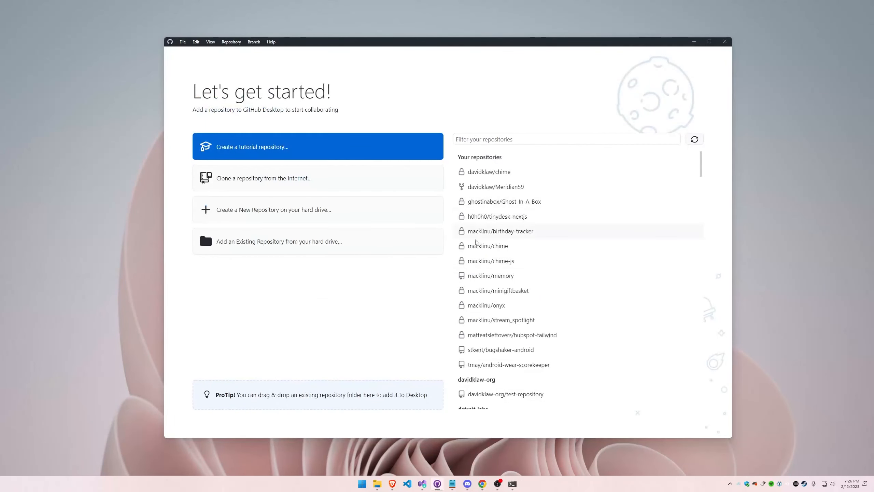
click(694, 42)
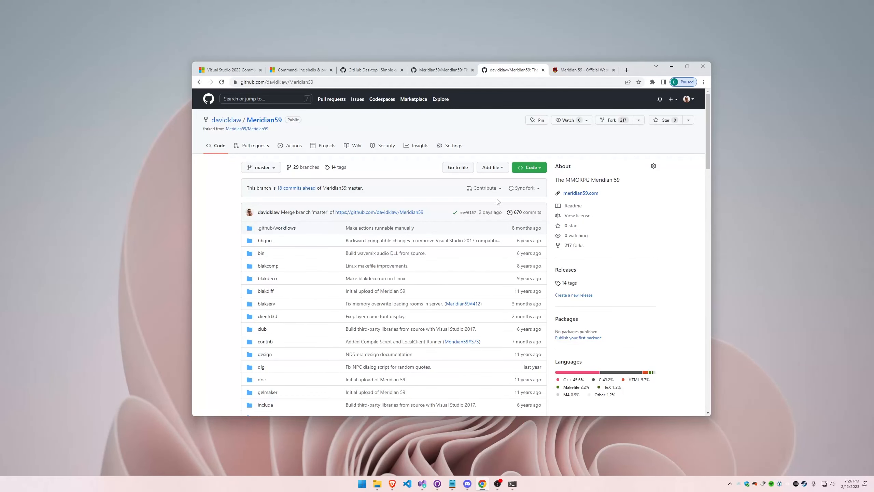
Clone the personal Meridian59 fork with GitHub Desktop into H:\Meridian59, set to contribute to the parent project
click(539, 168)
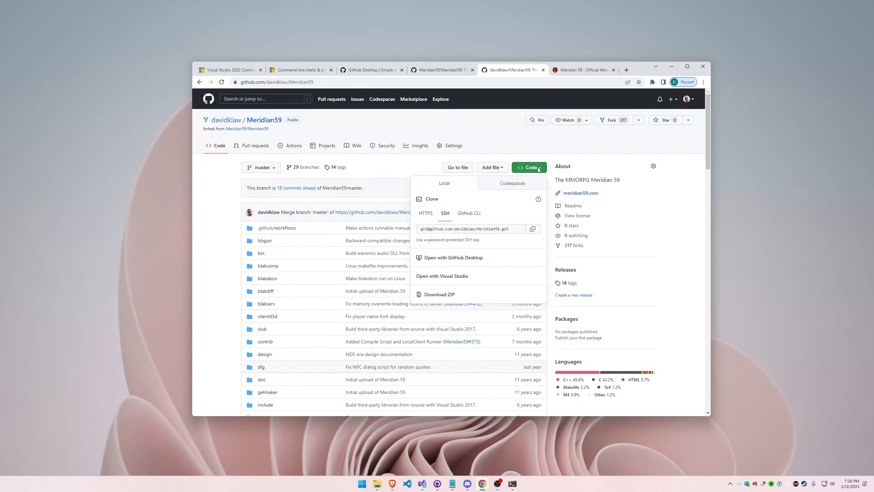
click(462, 258)
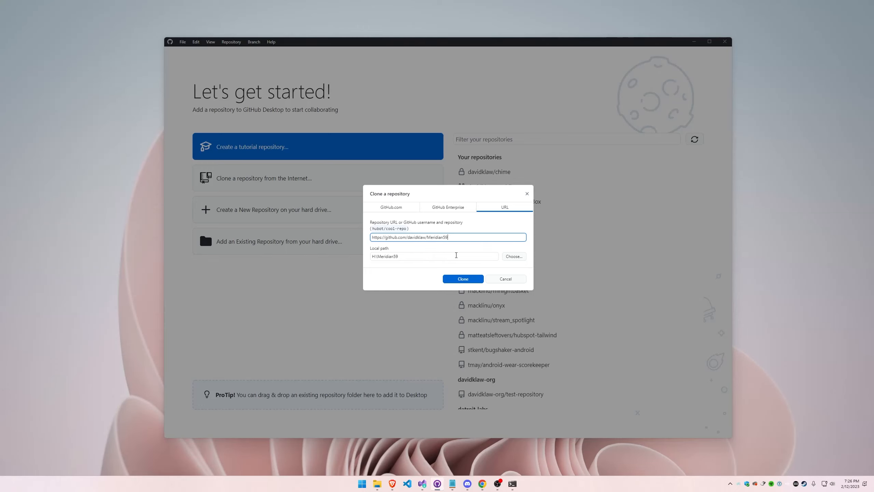
click(415, 256)
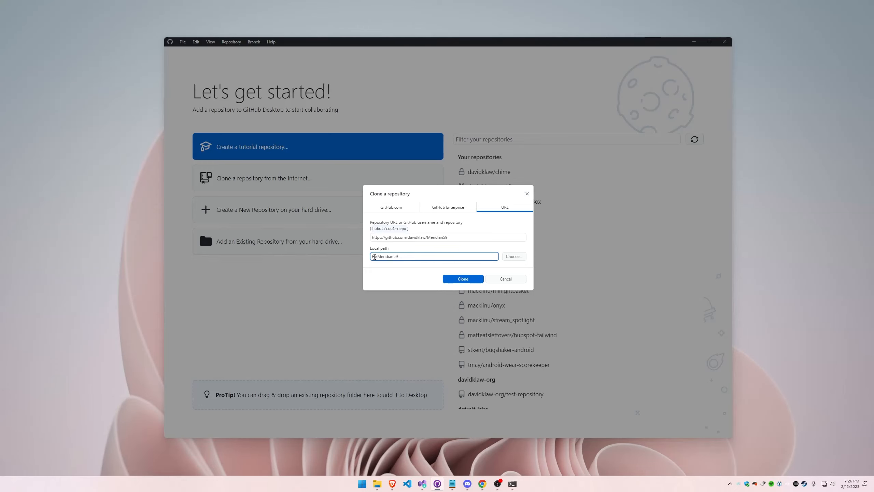
click(455, 281)
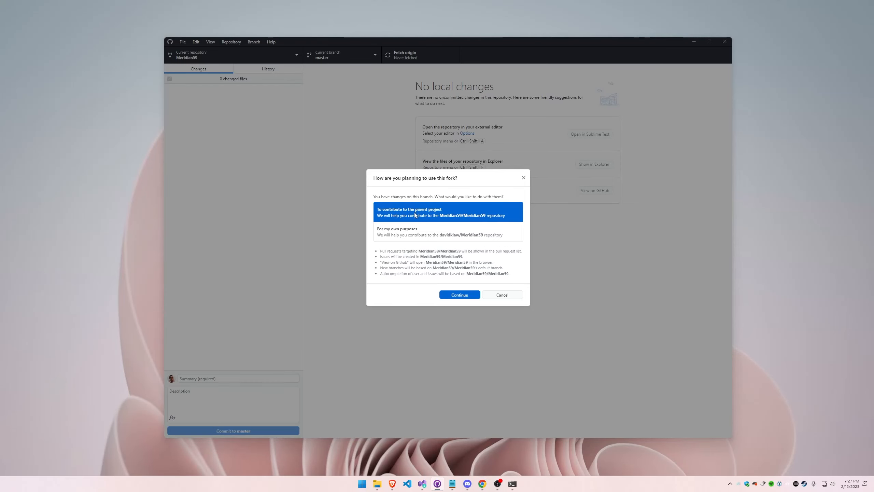
click(458, 295)
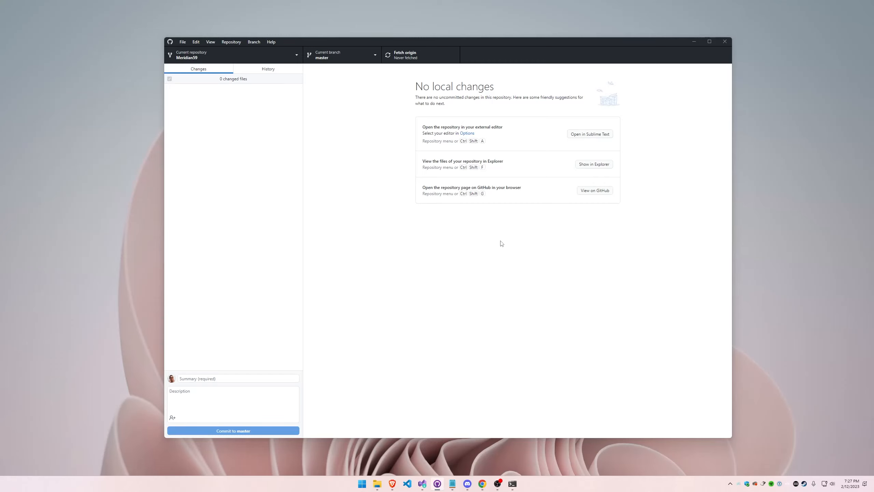
Switch to the PowerShell terminal and enter a command beginning with "launch" at the prompt
click(513, 484)
drag(471, 273, 469, 264)
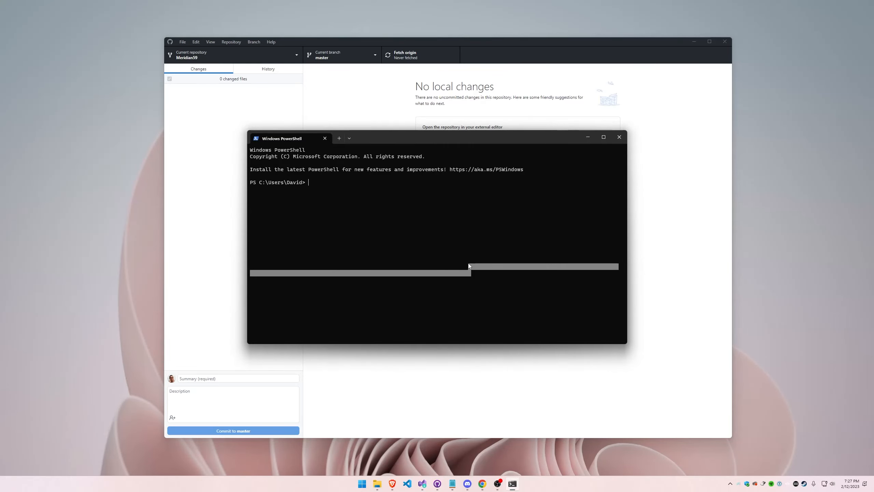
click(499, 258)
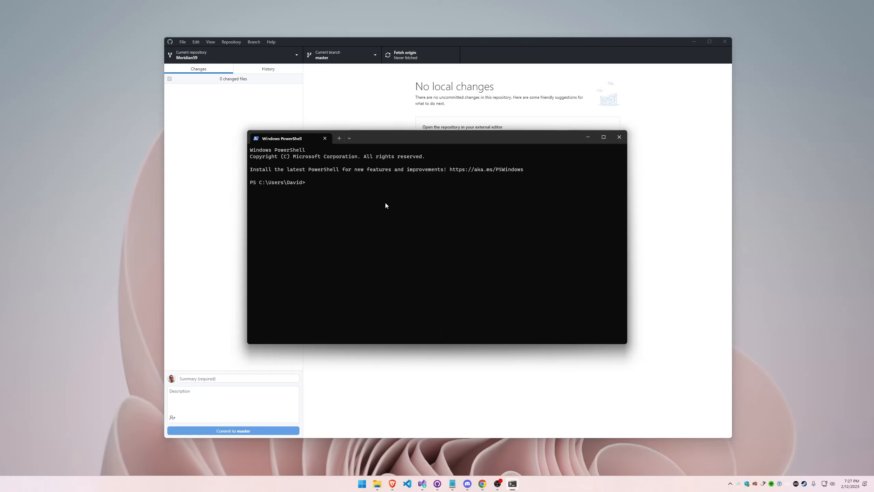
text(launch)
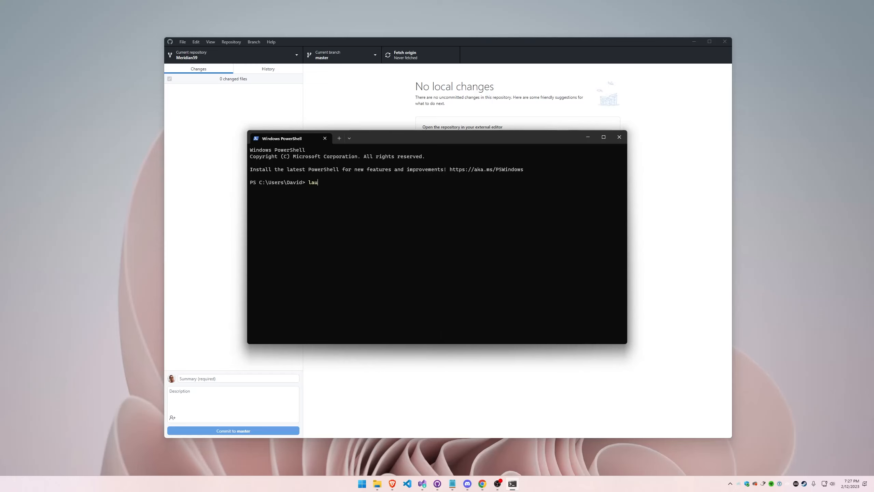